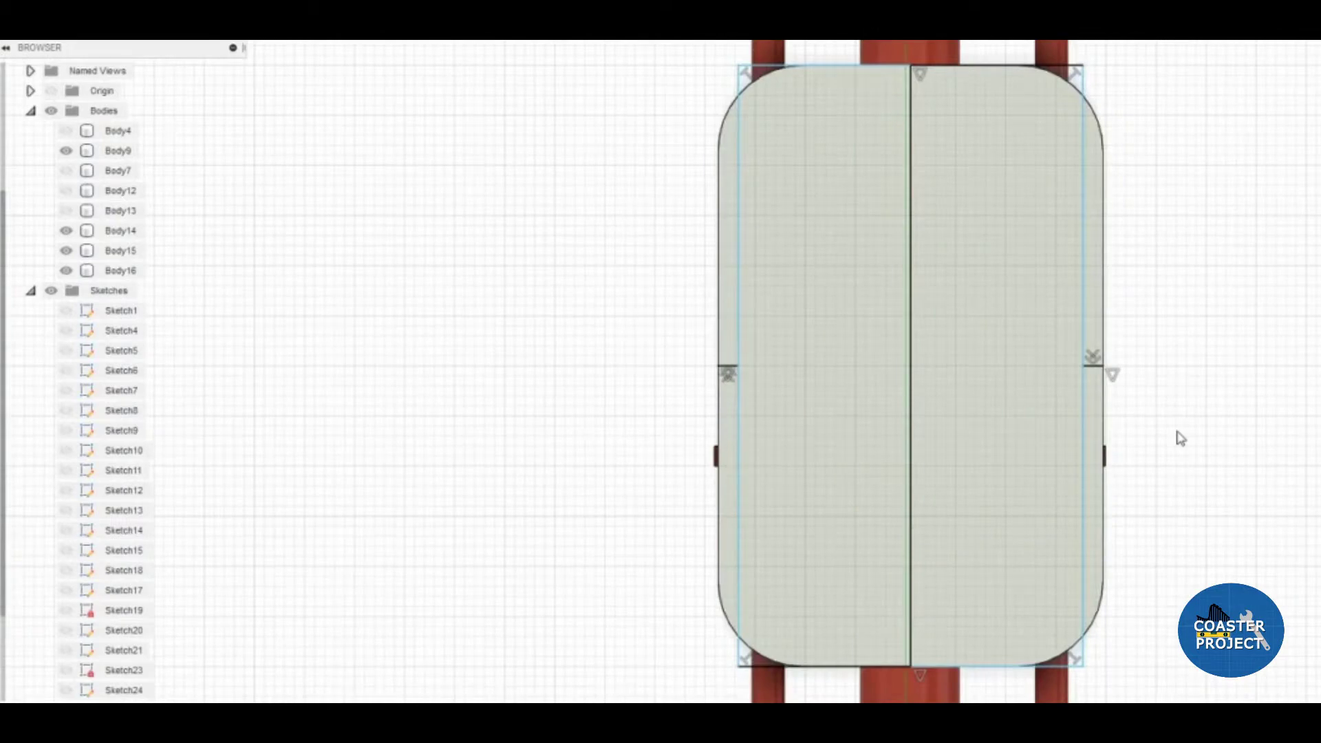
Start a seat-dividing line at the plate's inner corner, confirming 1 ft and entering 75.
scroll(643, 415, up, 1)
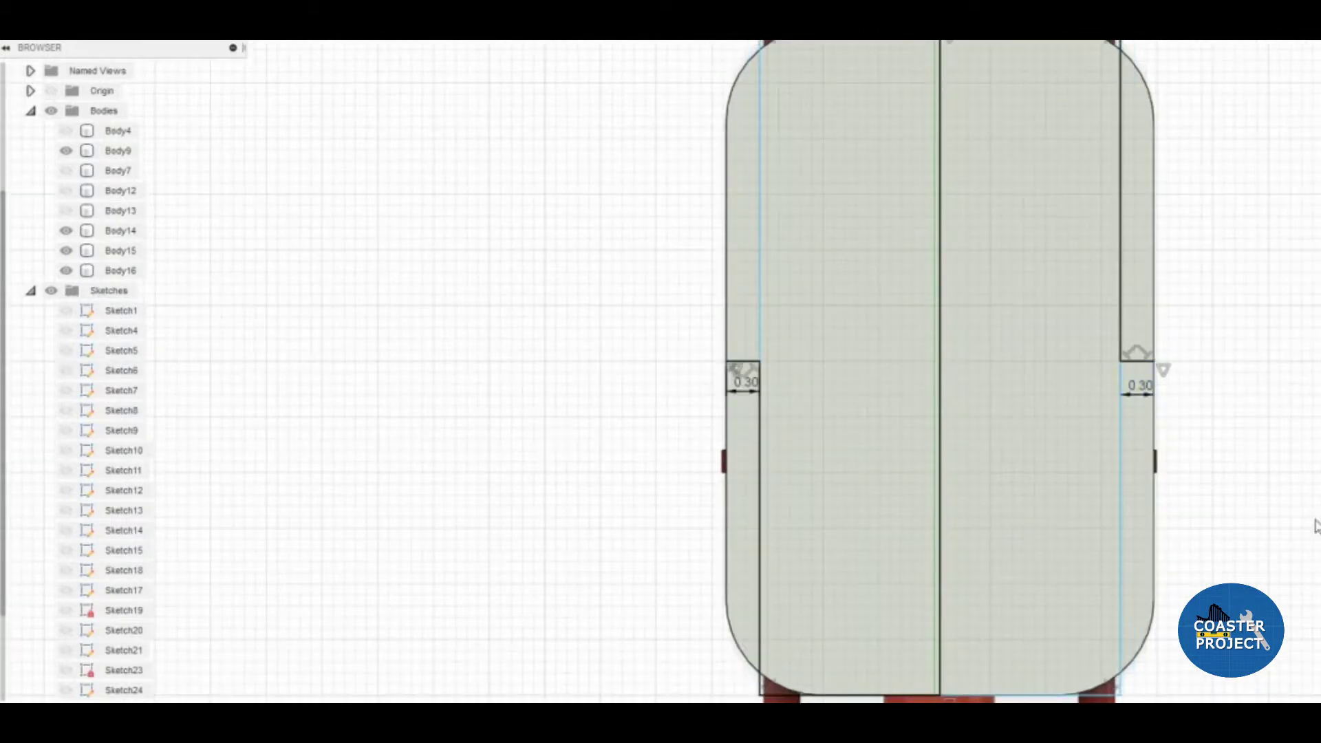
click(747, 593)
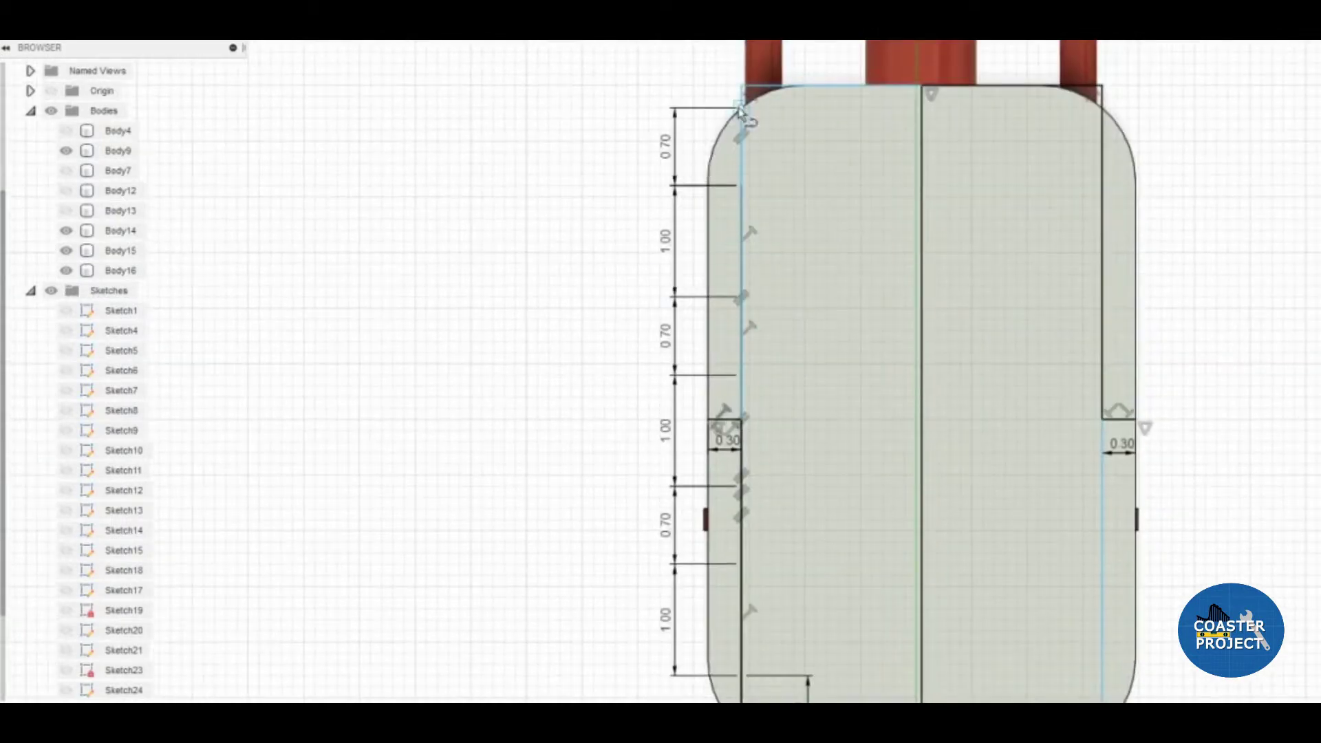
scroll(653, 150, down, 2)
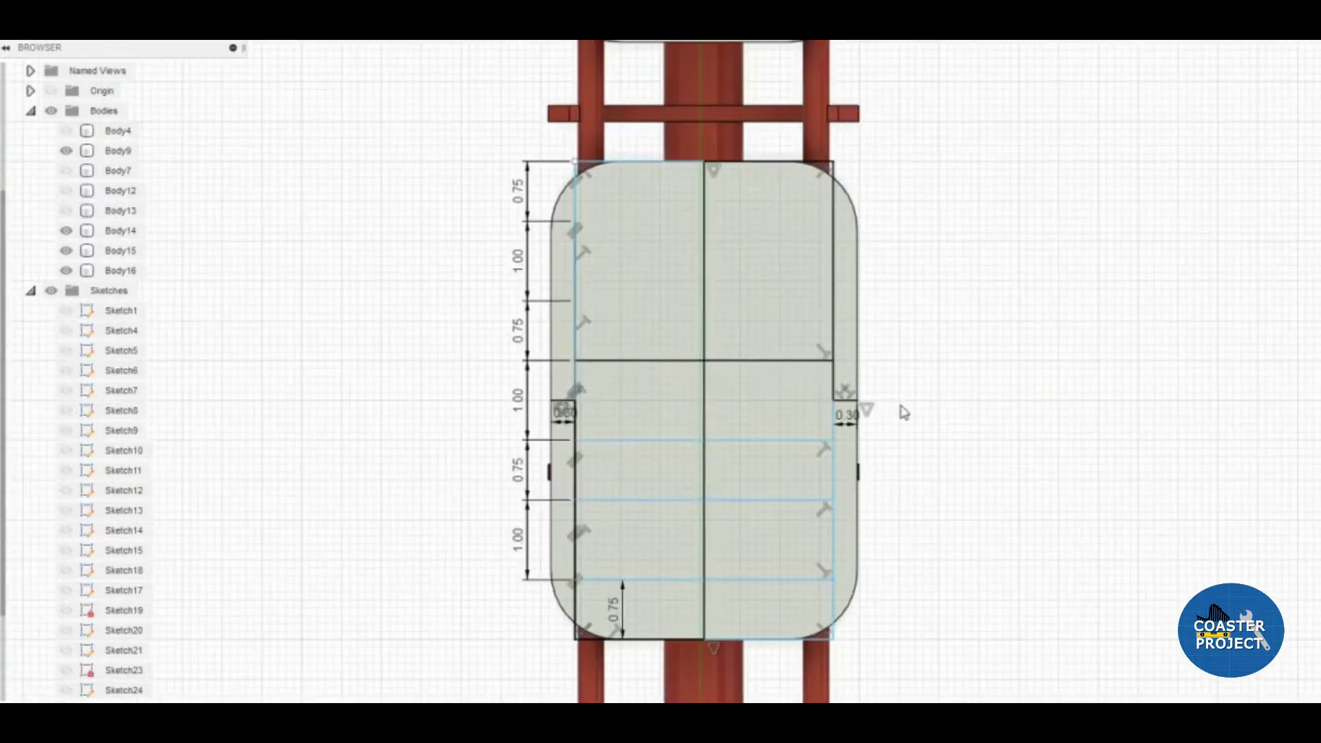
key(Return)
text(75)
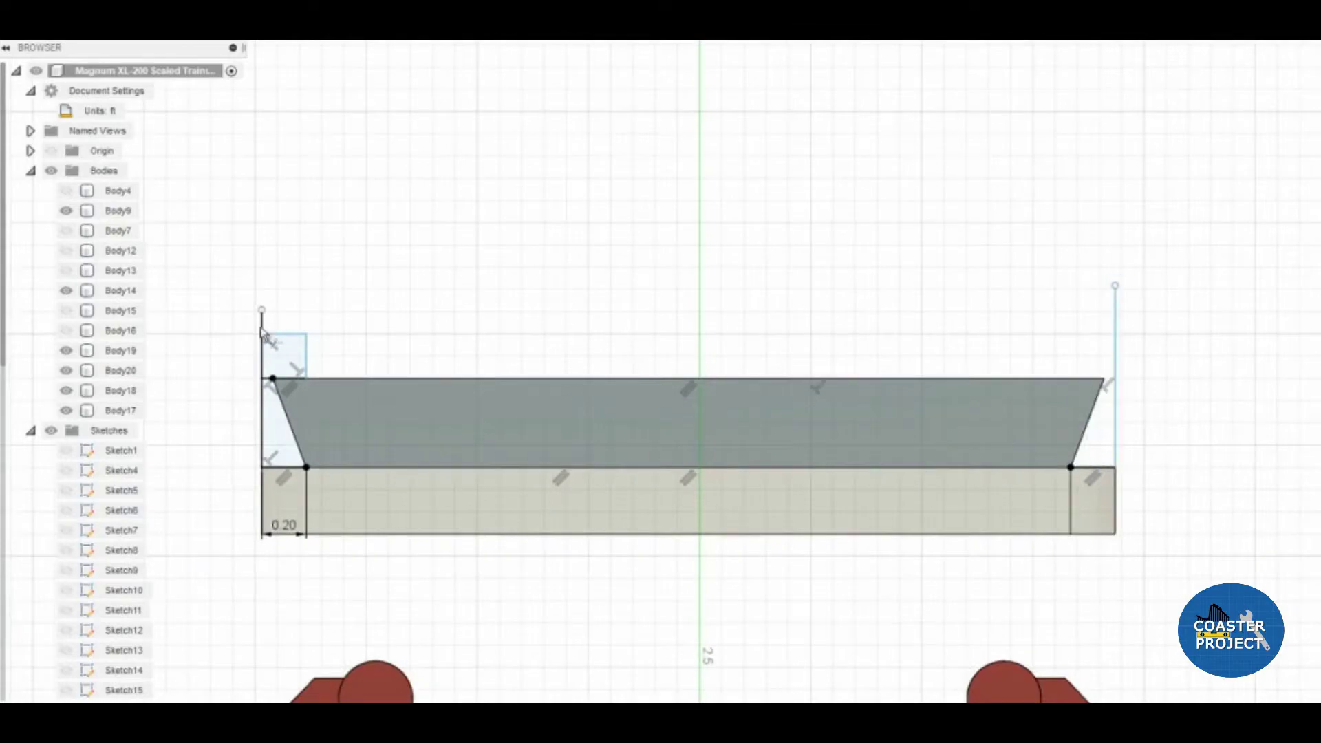
Pan and orbit to inspect the seat side profile's extrude preview.
scroll(1225, 446, up, 5)
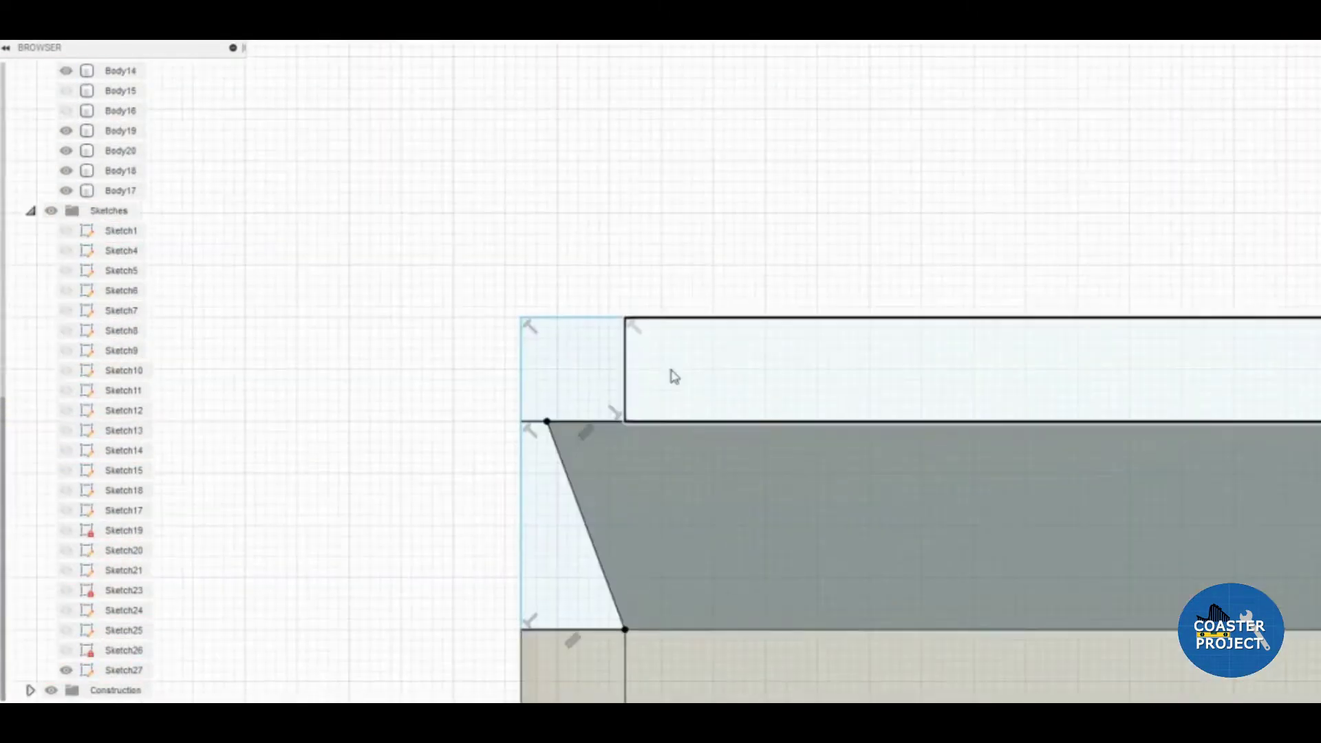
scroll(674, 376, down, 3)
middle_drag(1308, 375, 1124, 376)
scroll(1124, 375, up, 4)
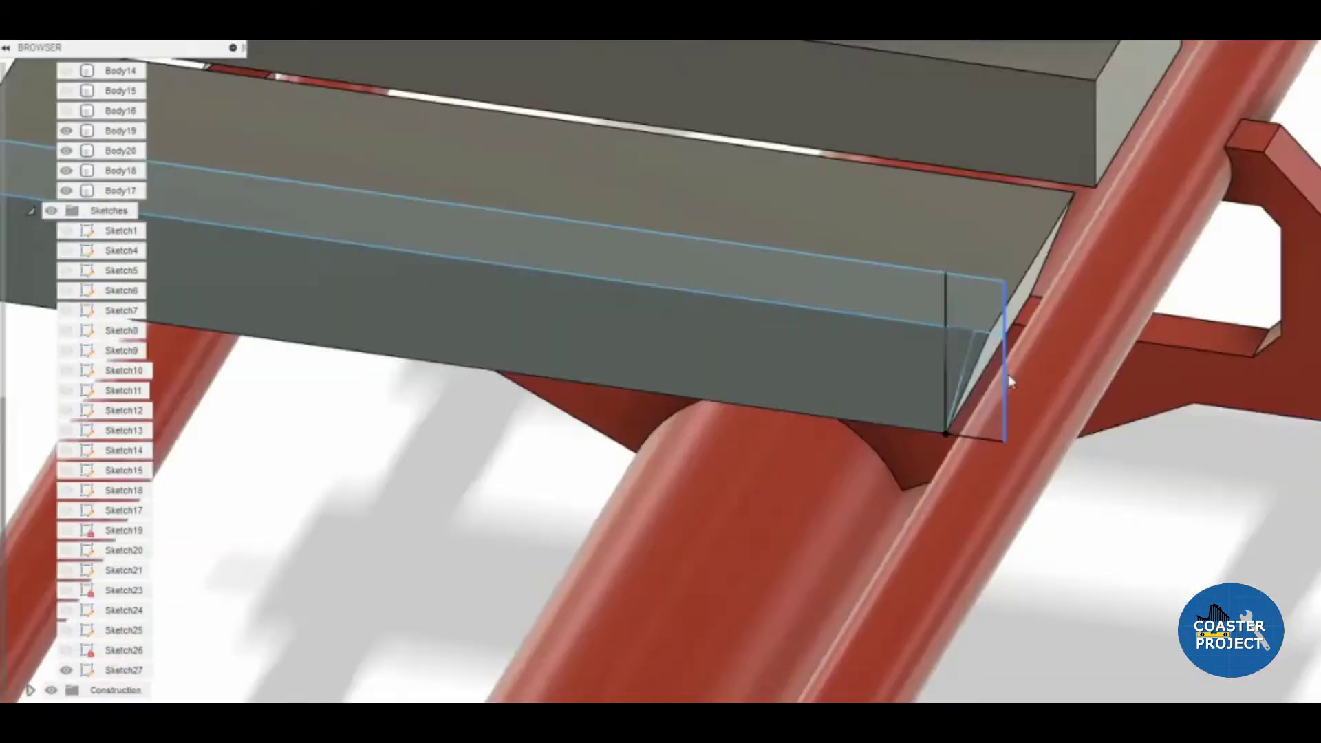
shift+middle_drag(1009, 374, 684, 484)
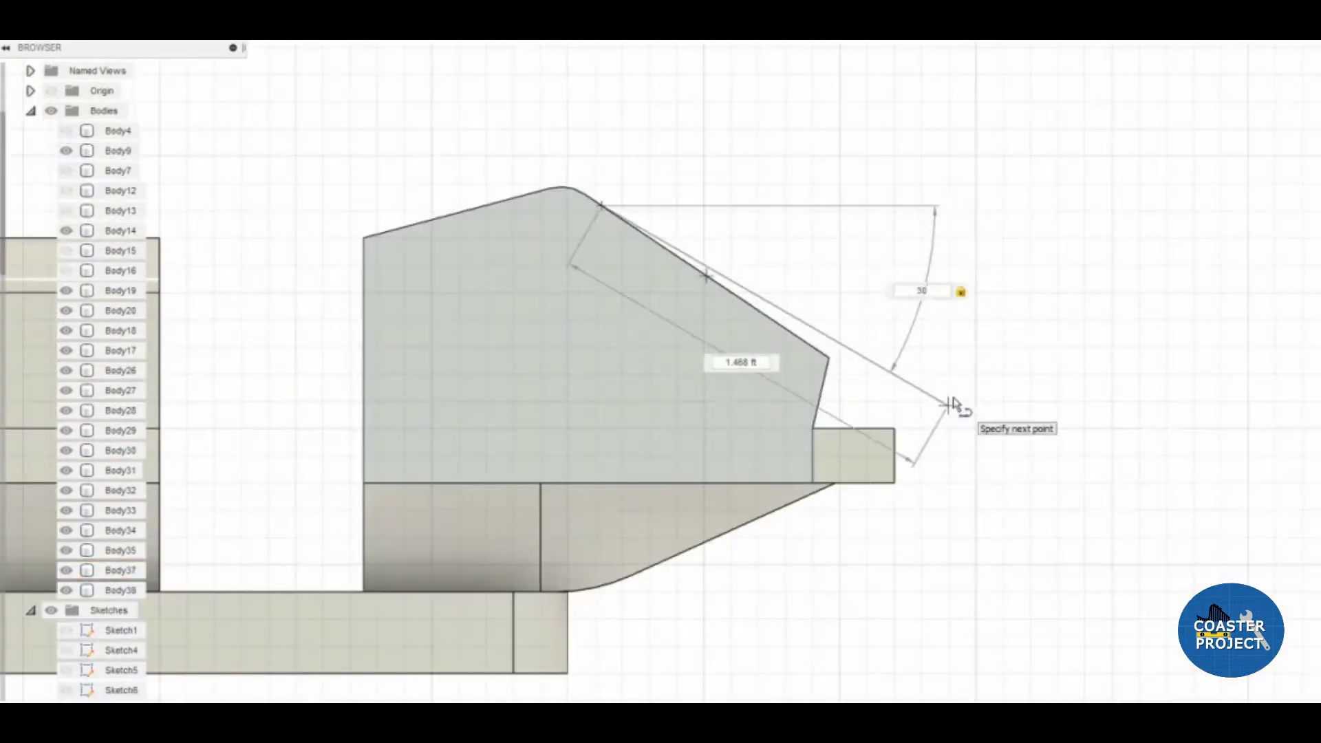
Zoom in on the angled nose body at the front of the train.
scroll(811, 432, up, 2)
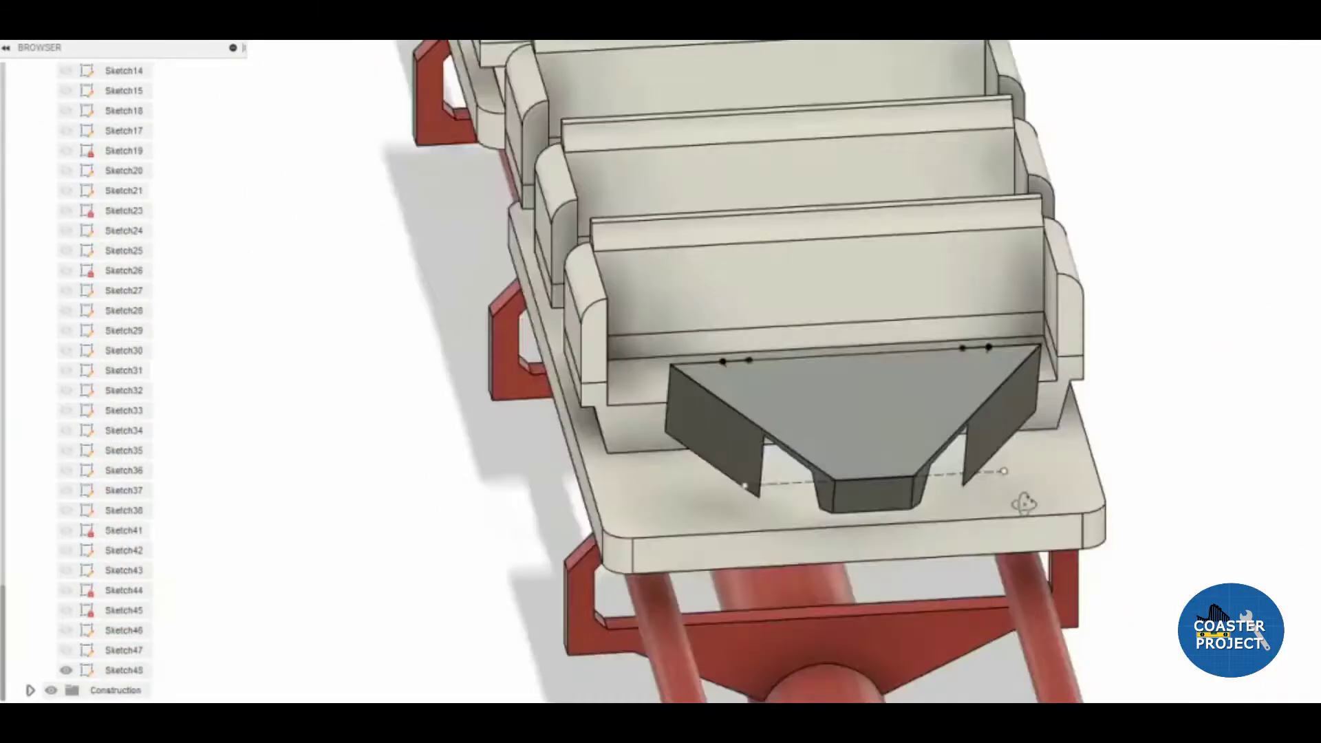
Orbit and zoom to view the recessed panels on the seat sides.
shift+middle_drag(1024, 505, 998, 495)
scroll(81, 567, up, 3)
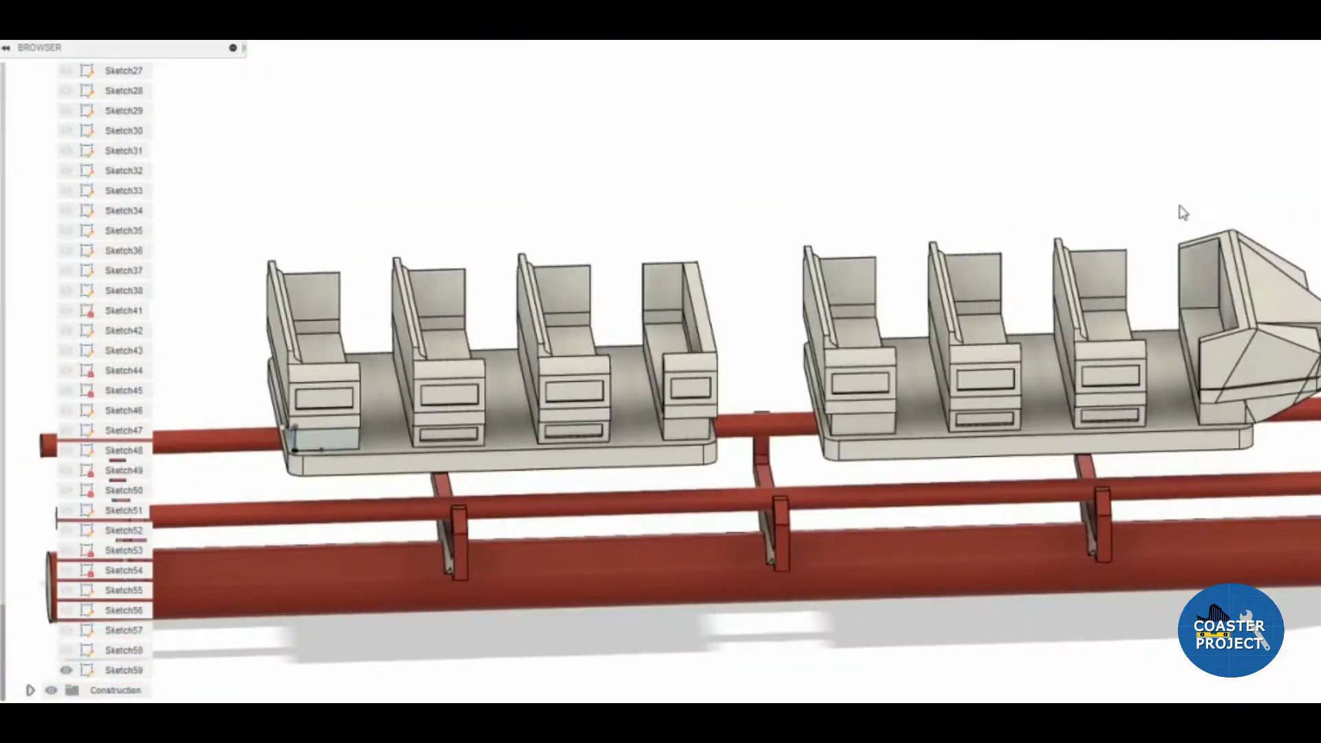
Set the lower-face rectangle's first segment to 0.10 and orbit around the sketch.
key(Return)
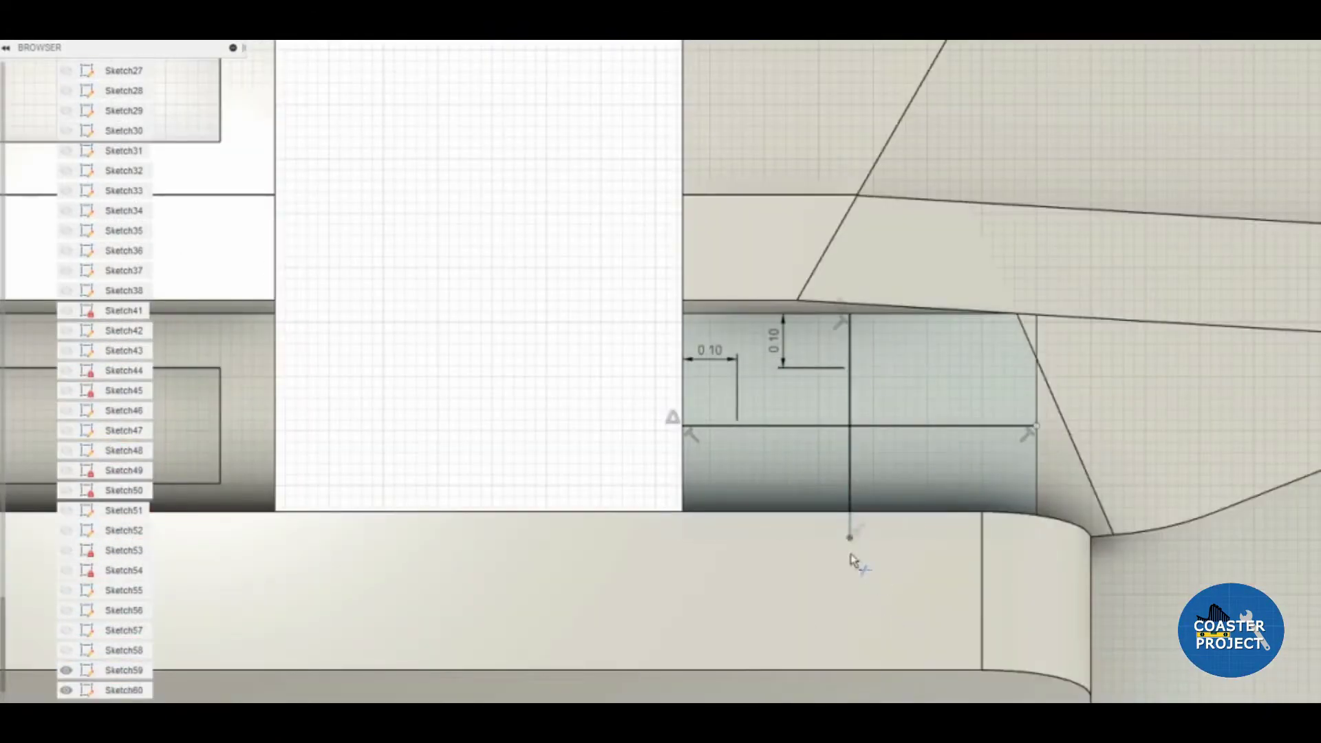
shift+middle_drag(853, 561, 1045, 451)
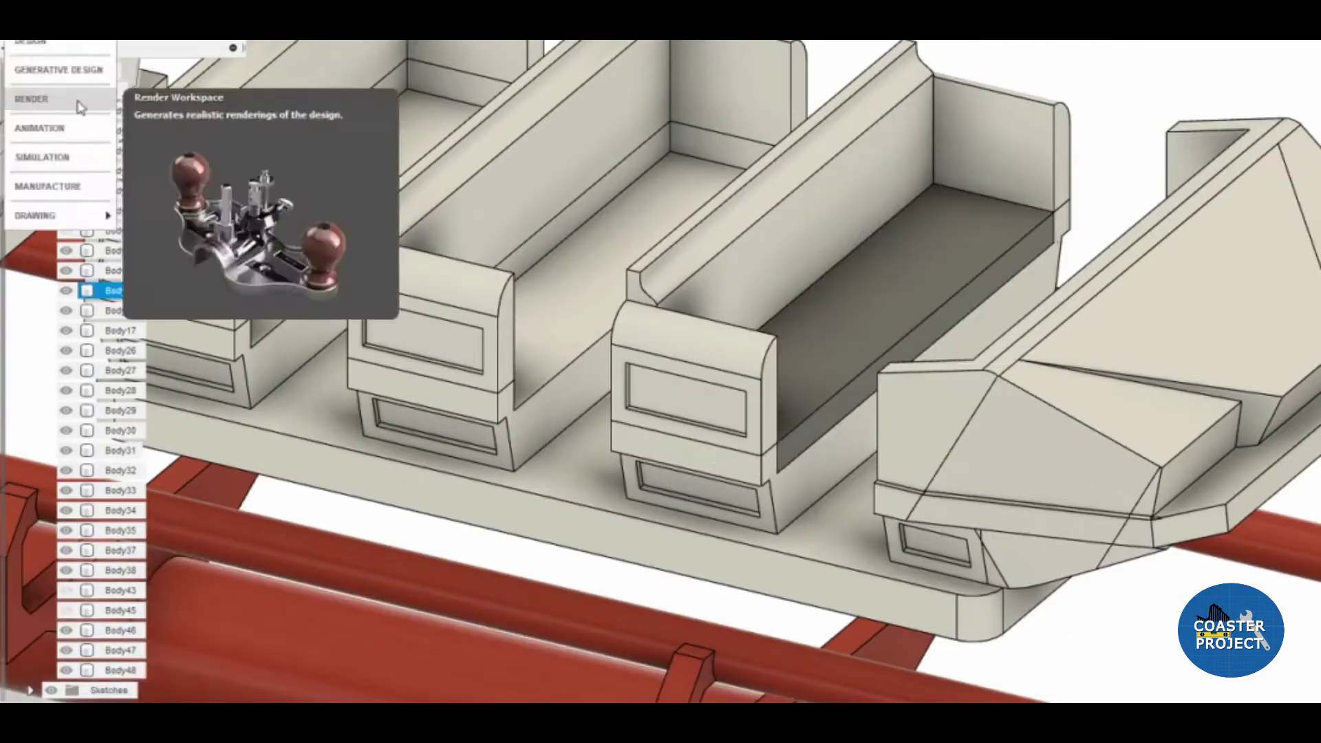
Switch to rendered view and zoom in on the seat's inner lining strip.
click(80, 106)
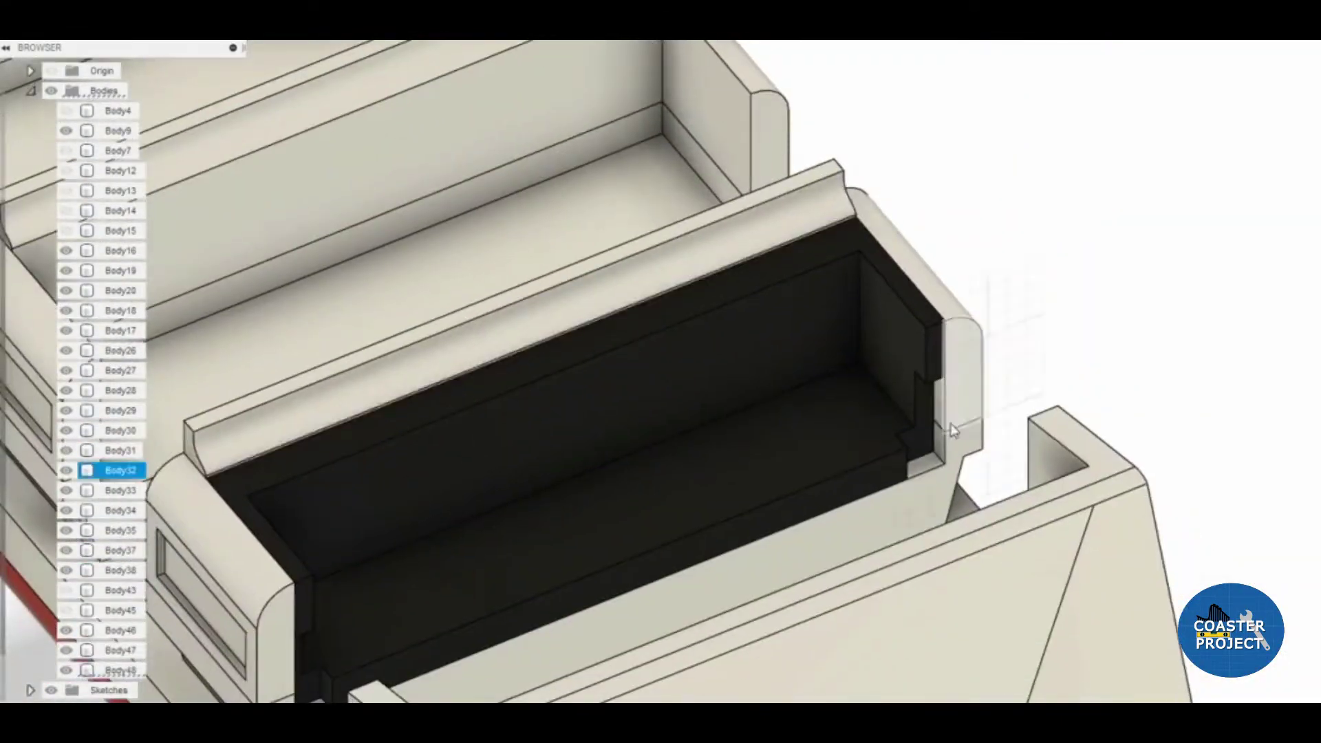
scroll(952, 430, up, 5)
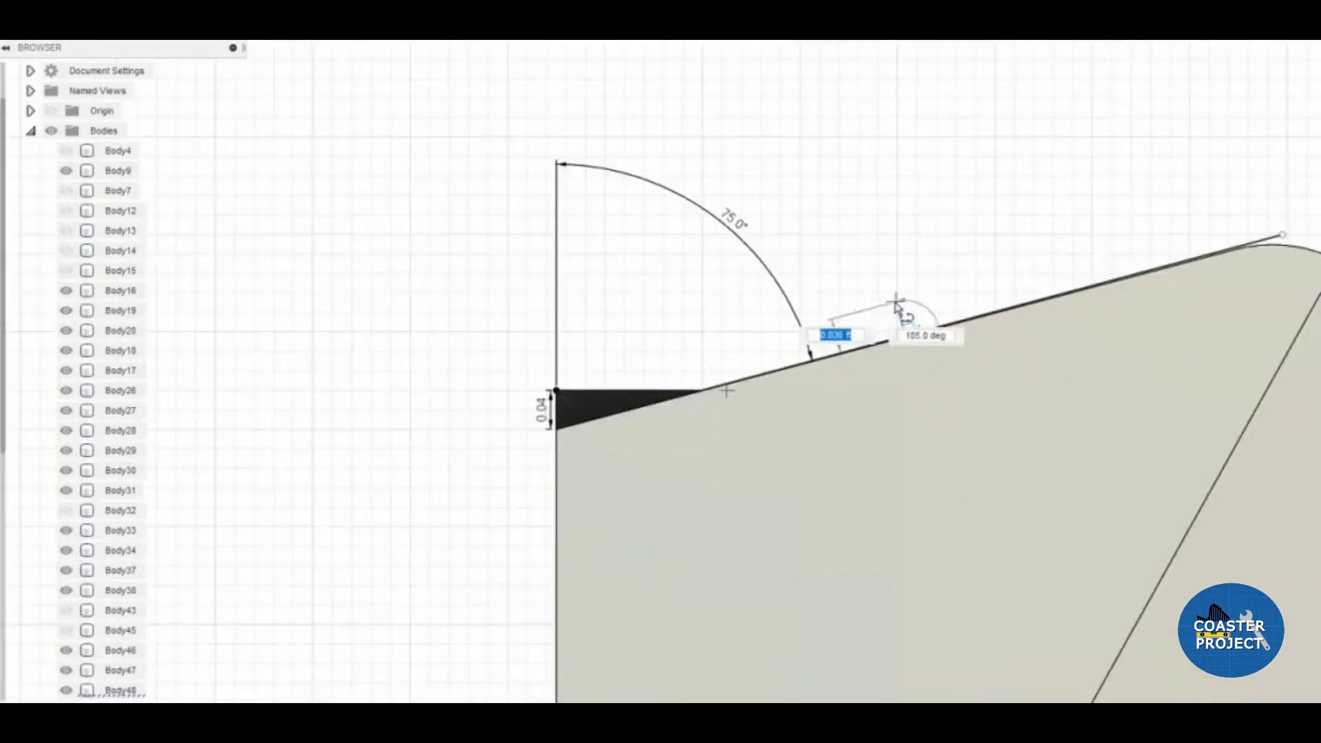
Orbit the view around the angled nose sketch.
mouse_move(884, 272)
shift+middle_down()
mouse_move(885, 384)
mouse_move(1159, 306)
mouse_move(709, 256)
shift+middle_up()
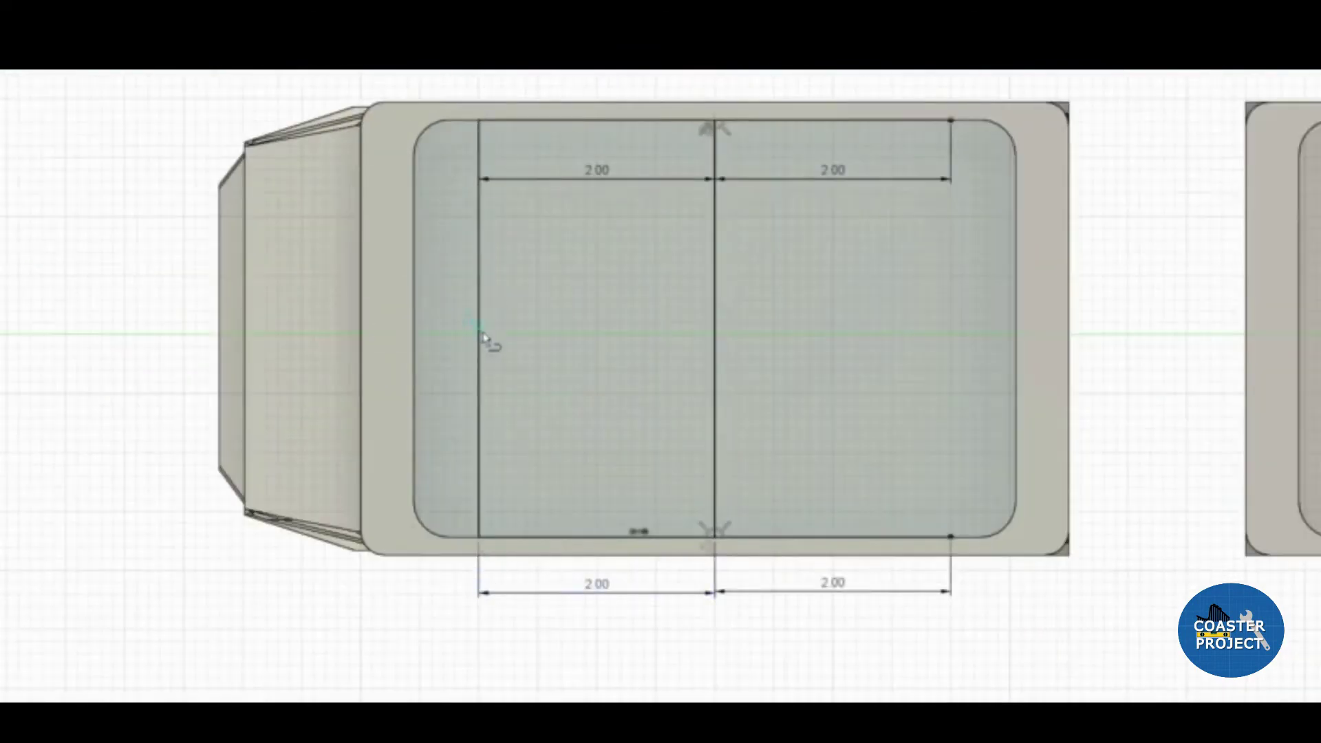
Fix the 0.20 offset segment and begin the small divider rectangle on the floor.
click(481, 330)
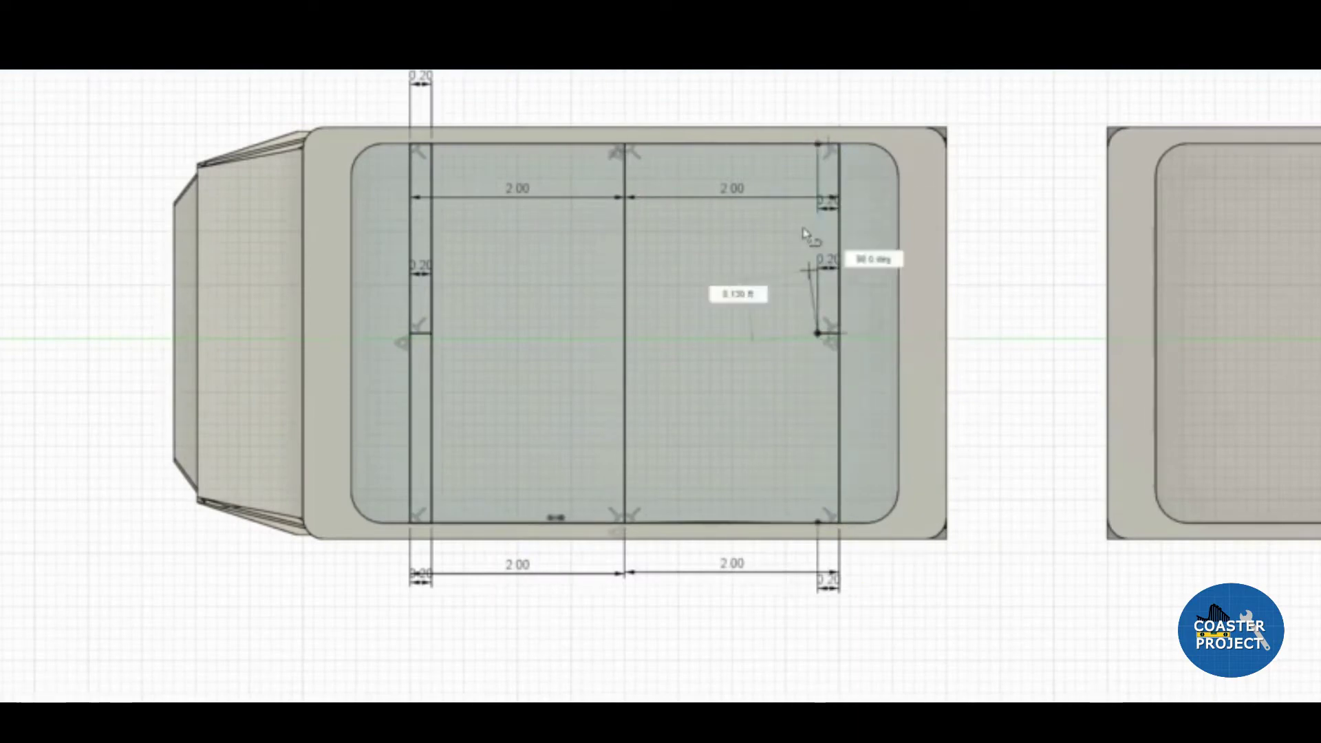
click(516, 341)
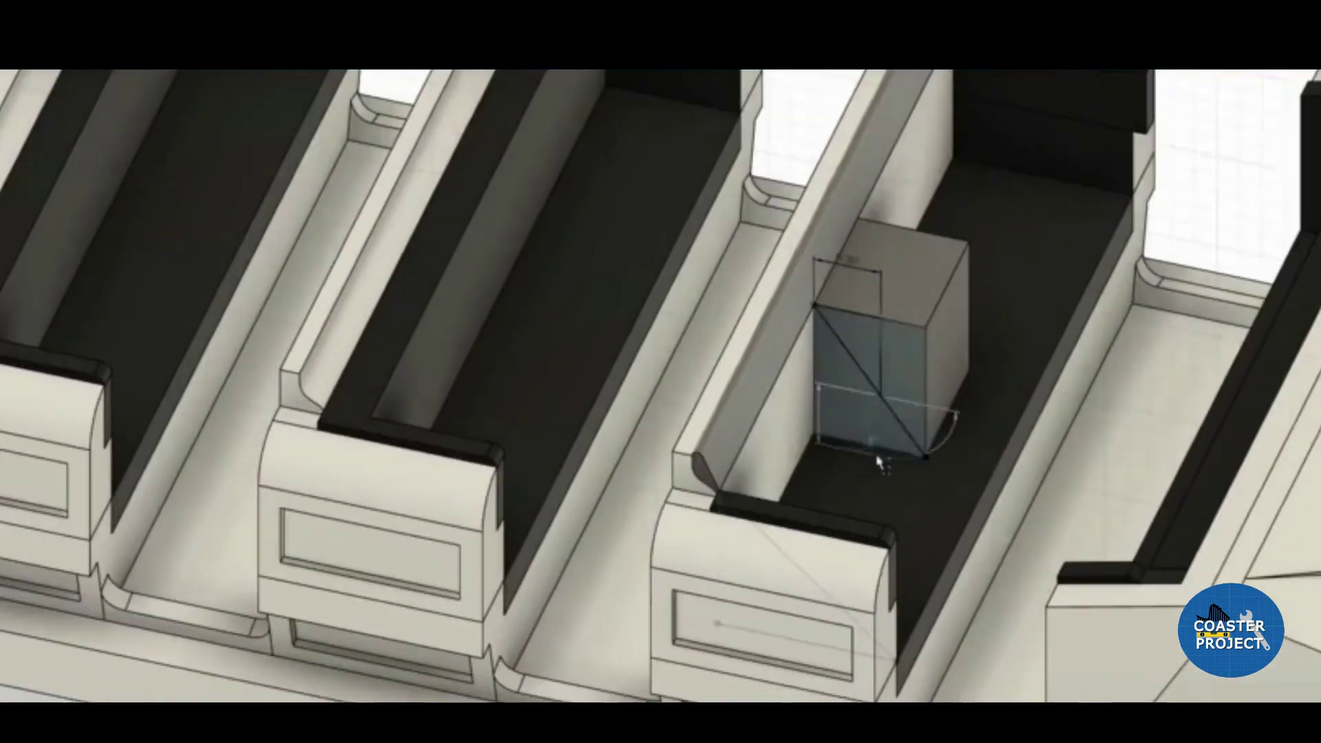
Abandon the pending extrusion and select the box's top edge for the 0.30 ft fillet.
key(Return)
click(897, 292)
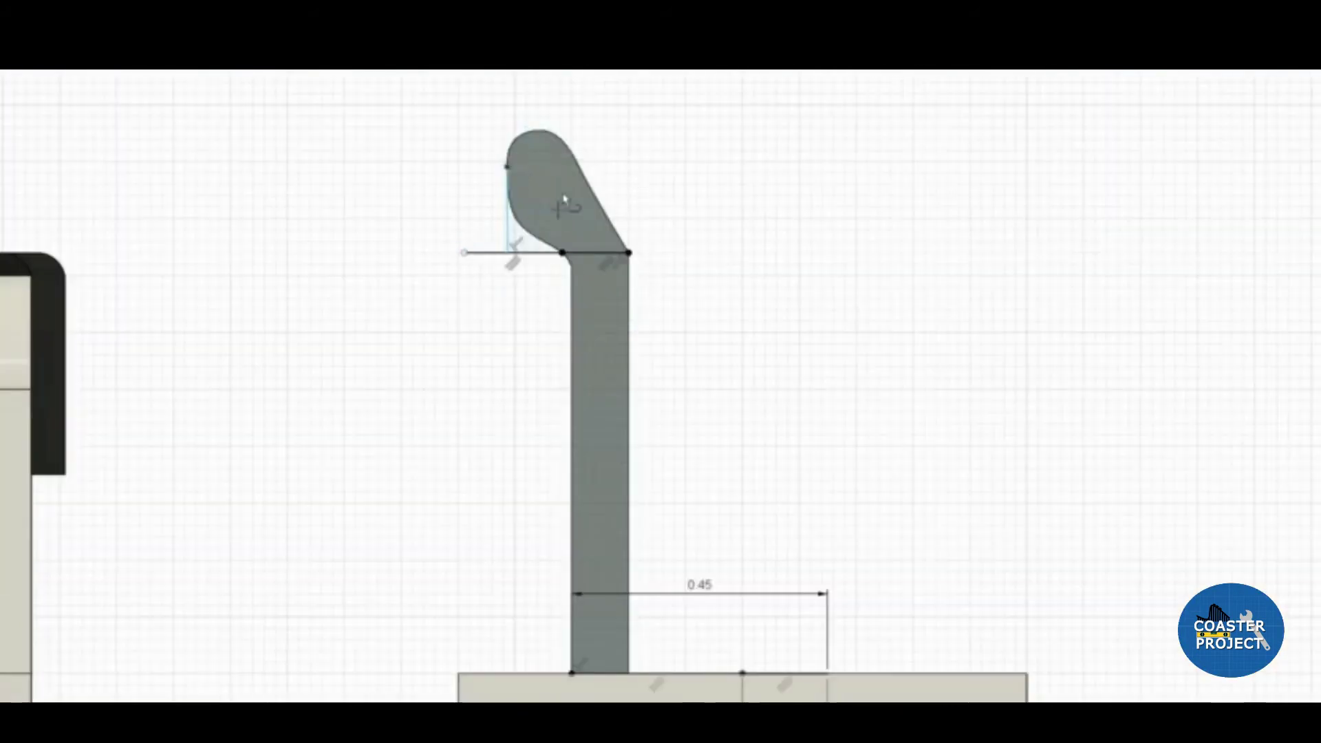
Place the top end of the post's profile line on the seat floor.
click(507, 131)
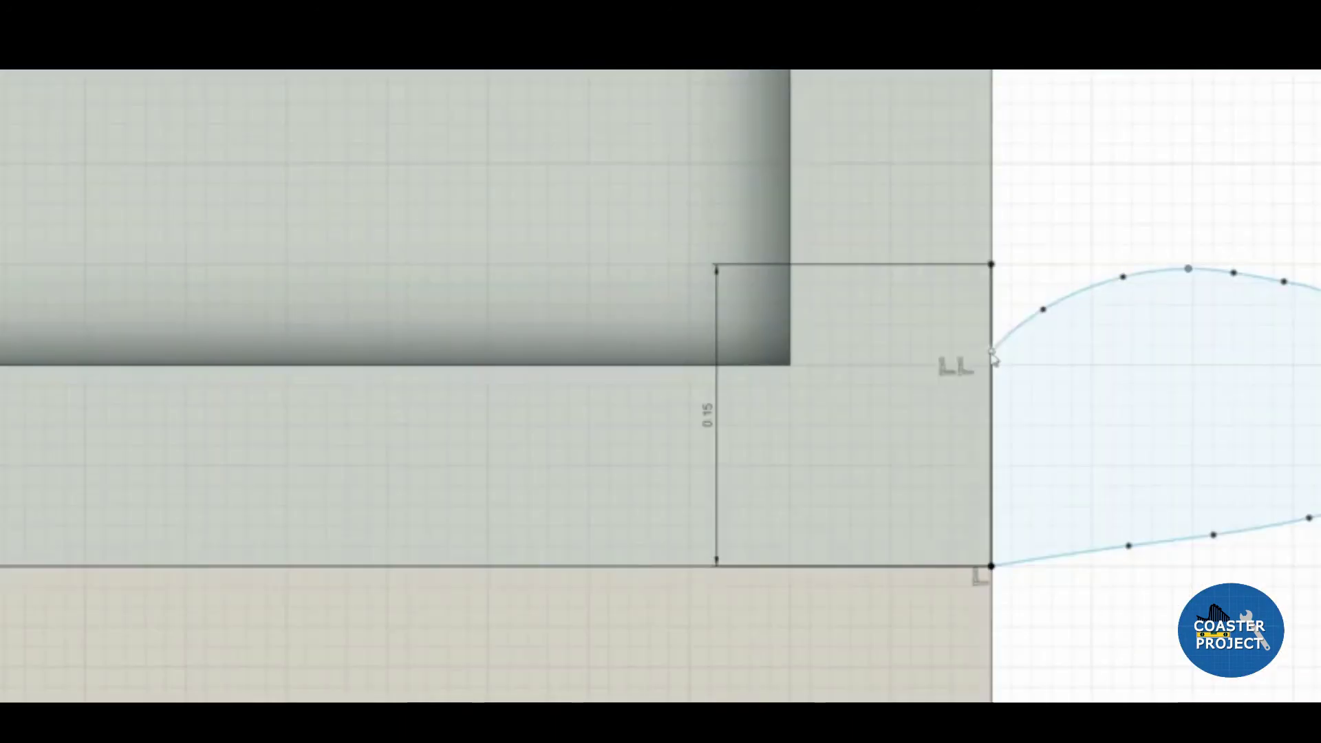
Zoom the view on the second car's seats and the nose top.
scroll(1194, 282, down, 1)
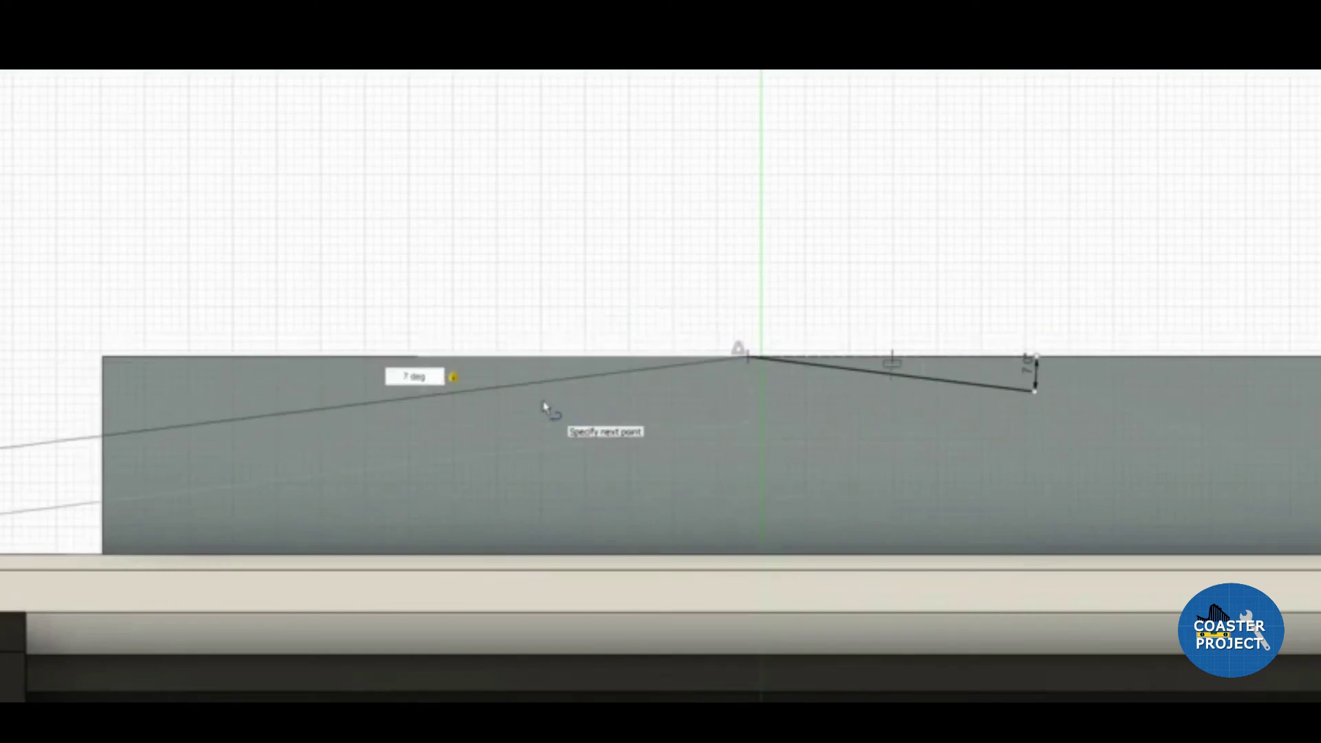
Complete the peaked outline by ending the 0.70 sloped line and closing it along the panel's bottom edge.
click(441, 392)
click(440, 357)
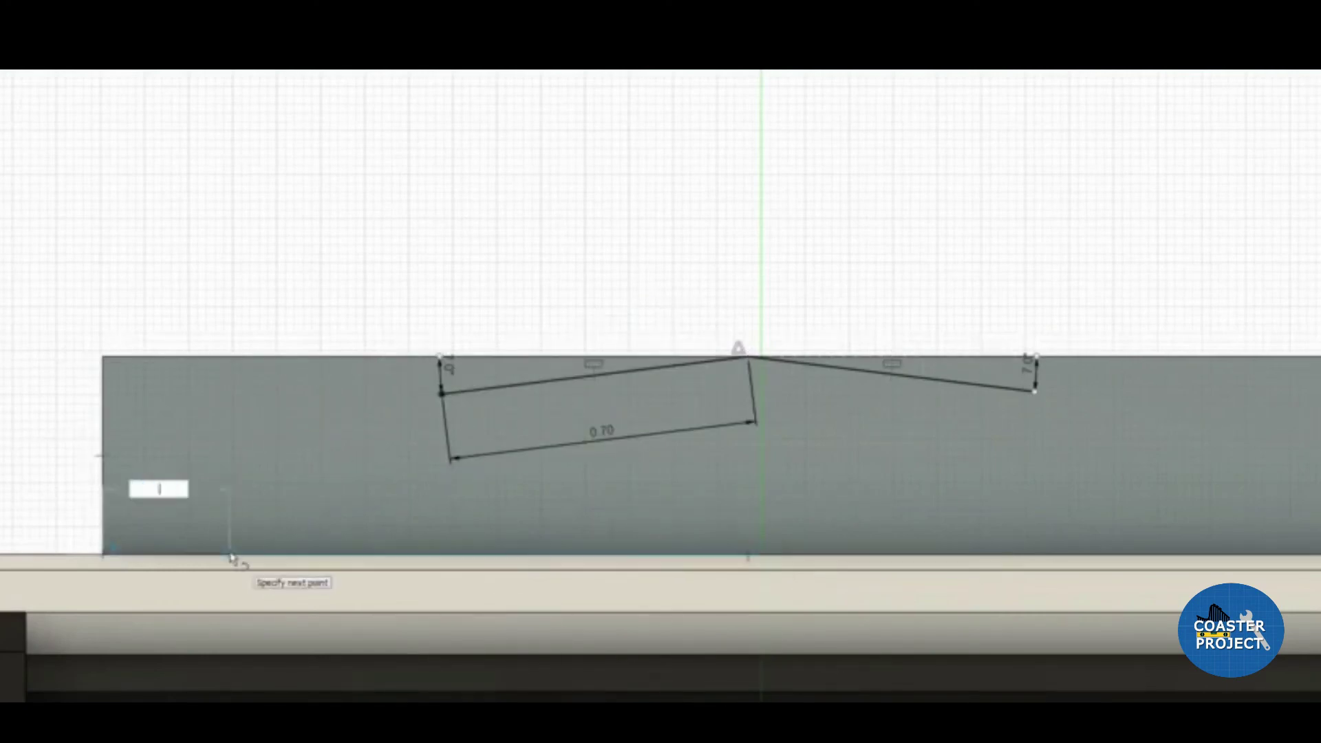
key(Escape)
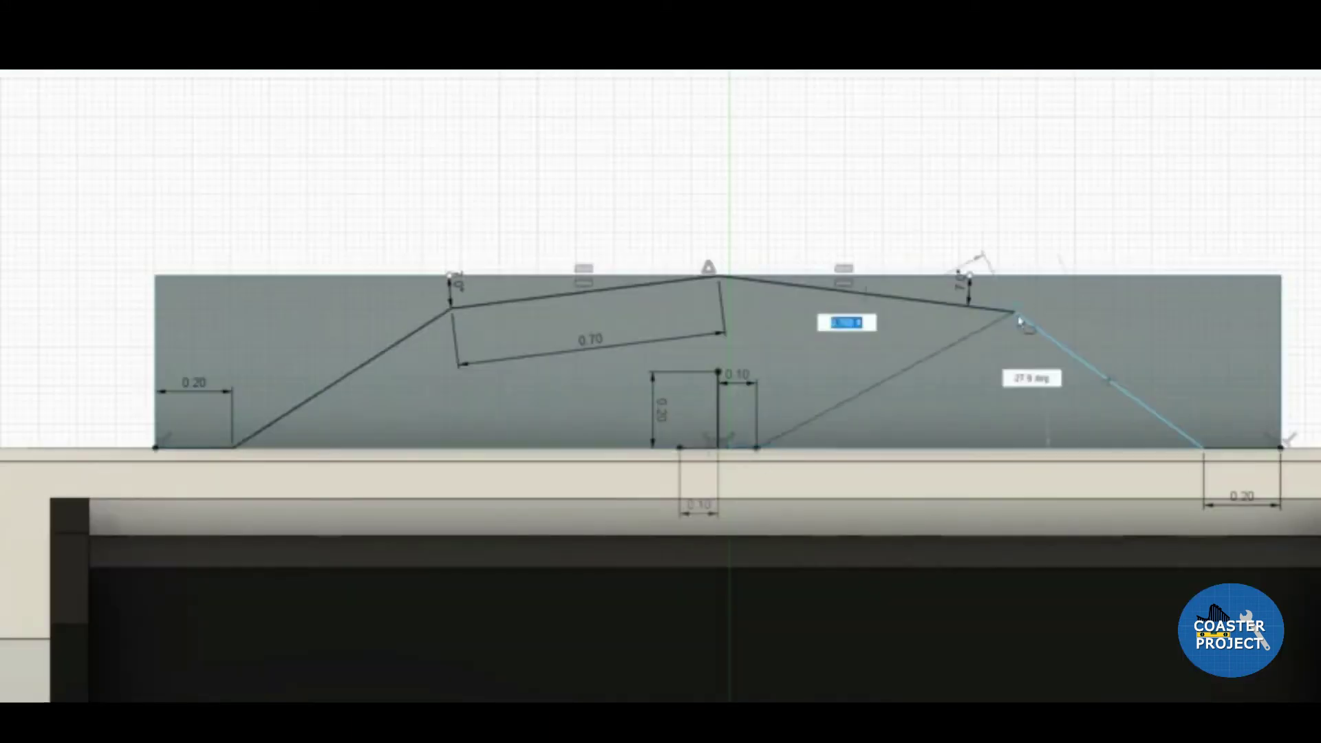
click(624, 413)
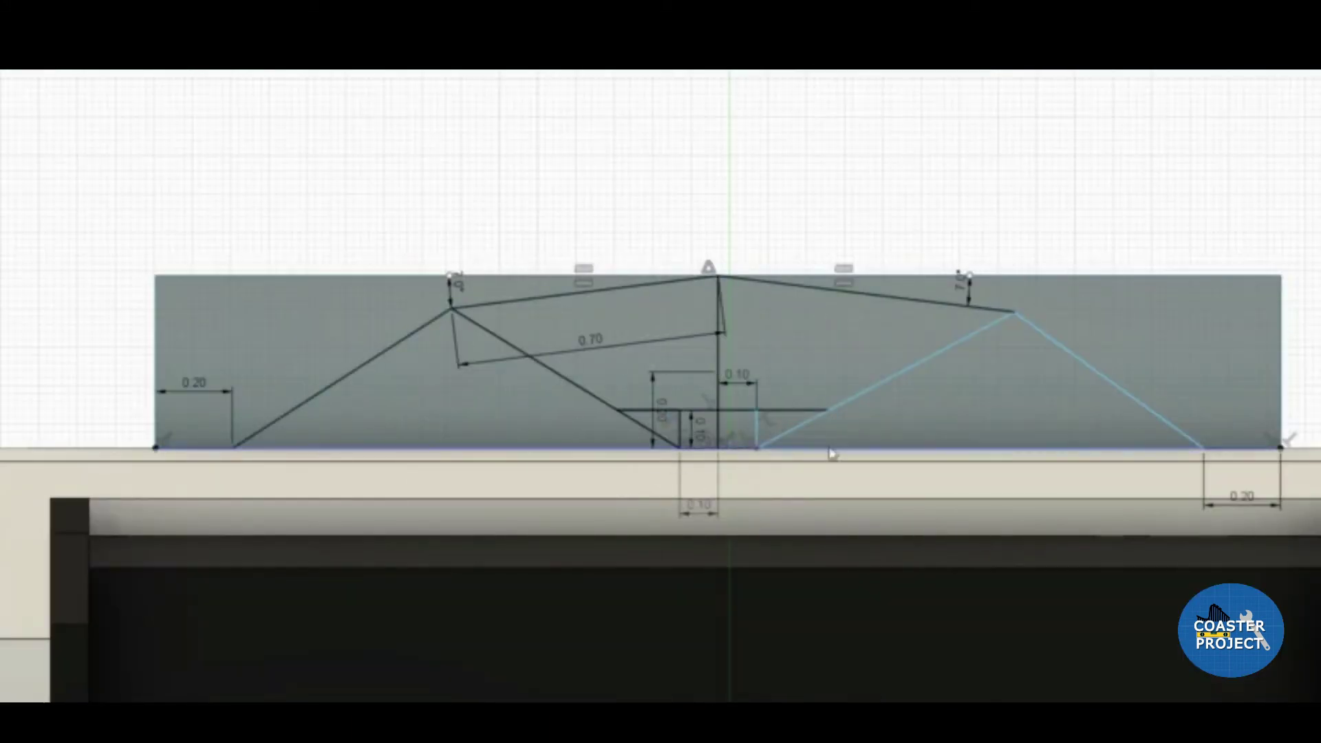